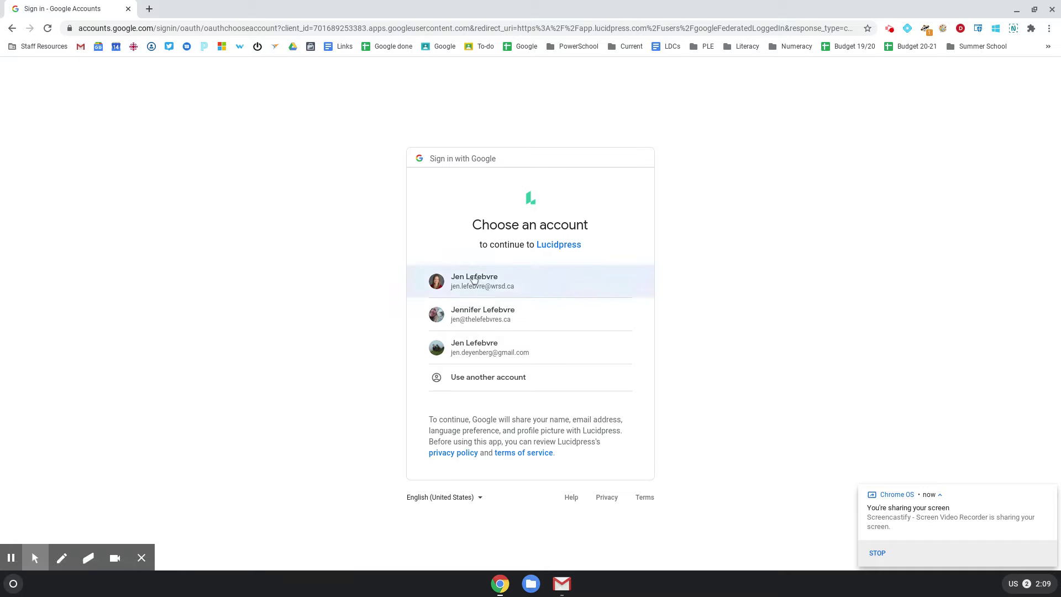
Choose the first Google account to sign in to Lucidpress.
left_click(473, 278)
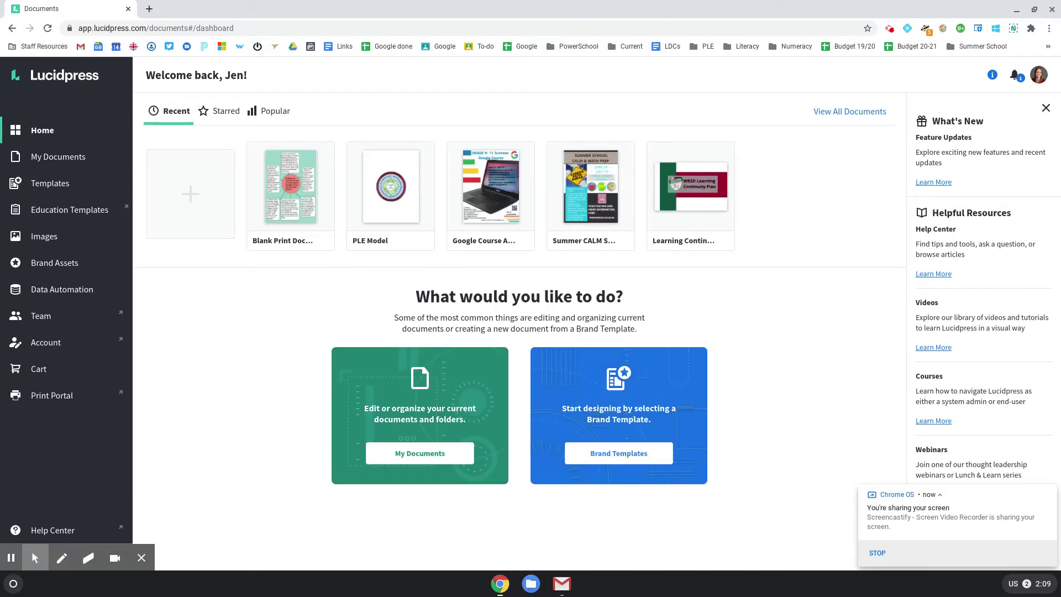
Close the What's New panel and go to My Documents.
left_click(1046, 108)
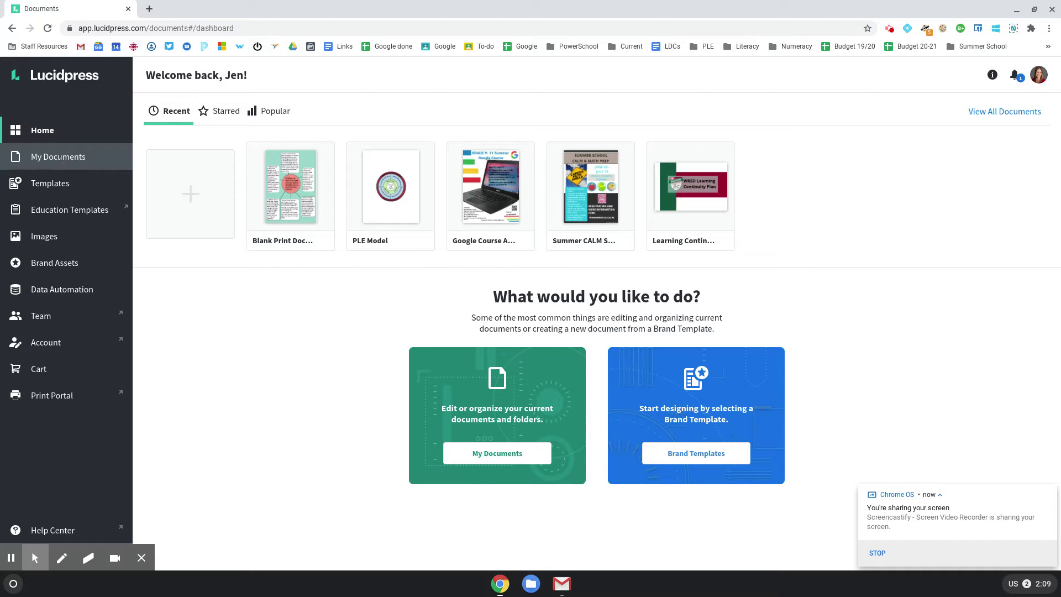
left_click(70, 151)
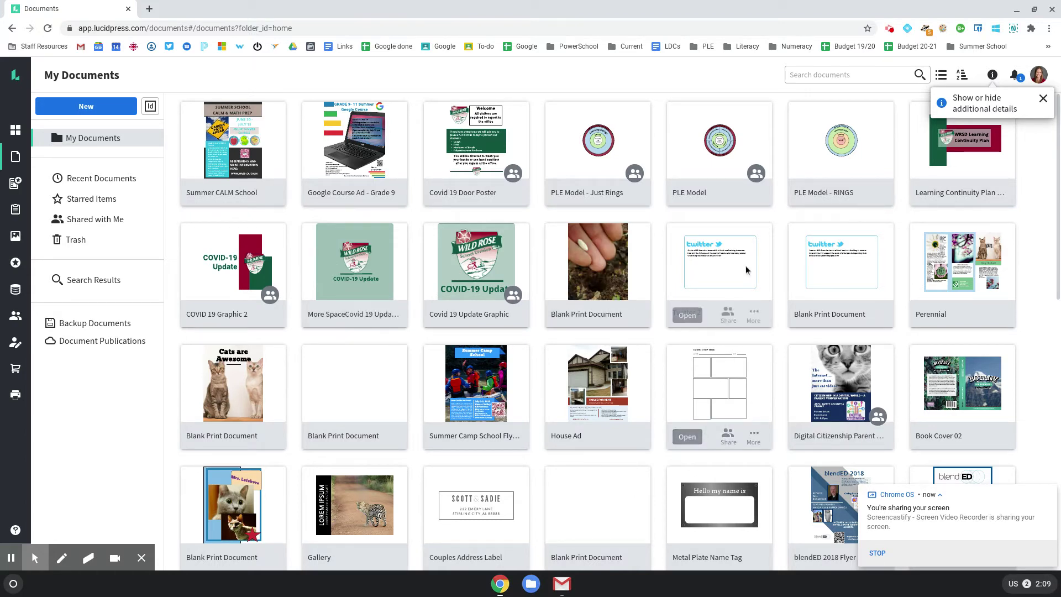
Open the shared Blank Print Document from Shared with Me, then return to My Documents.
left_click(84, 221)
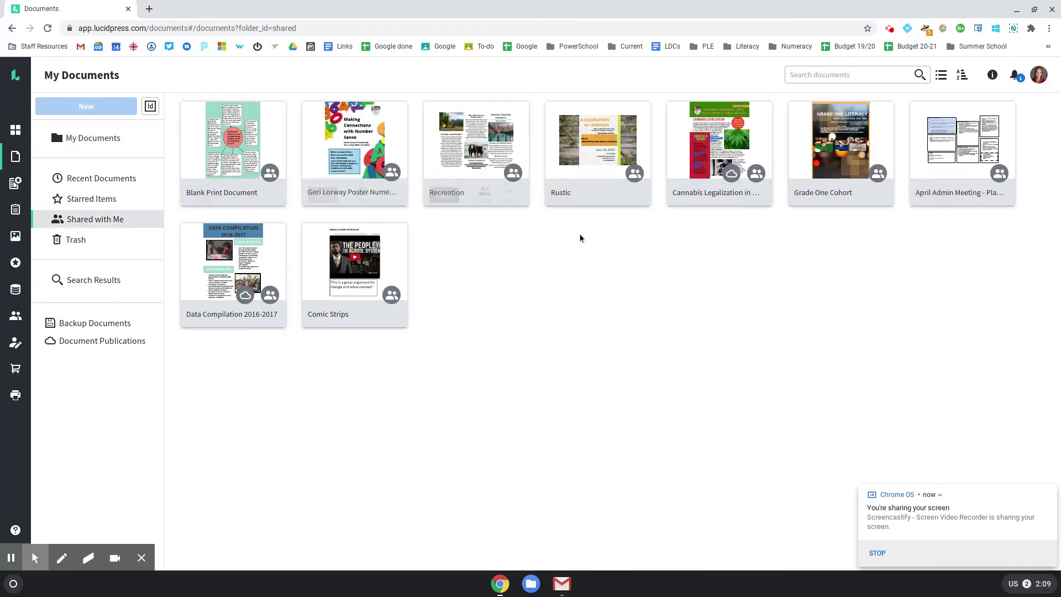
mouse_move(226, 145)
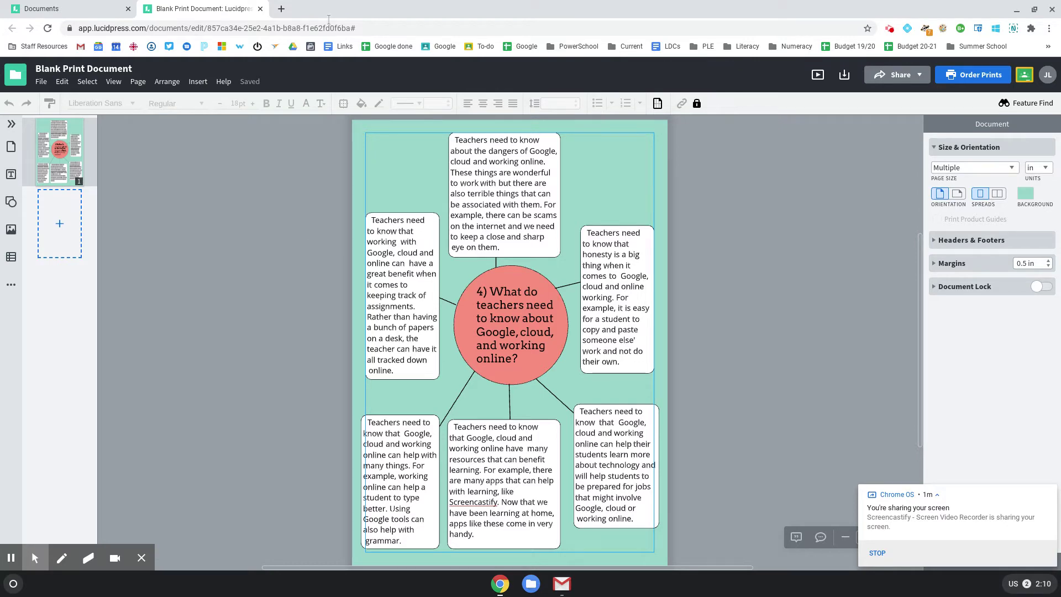
left_click(75, 7)
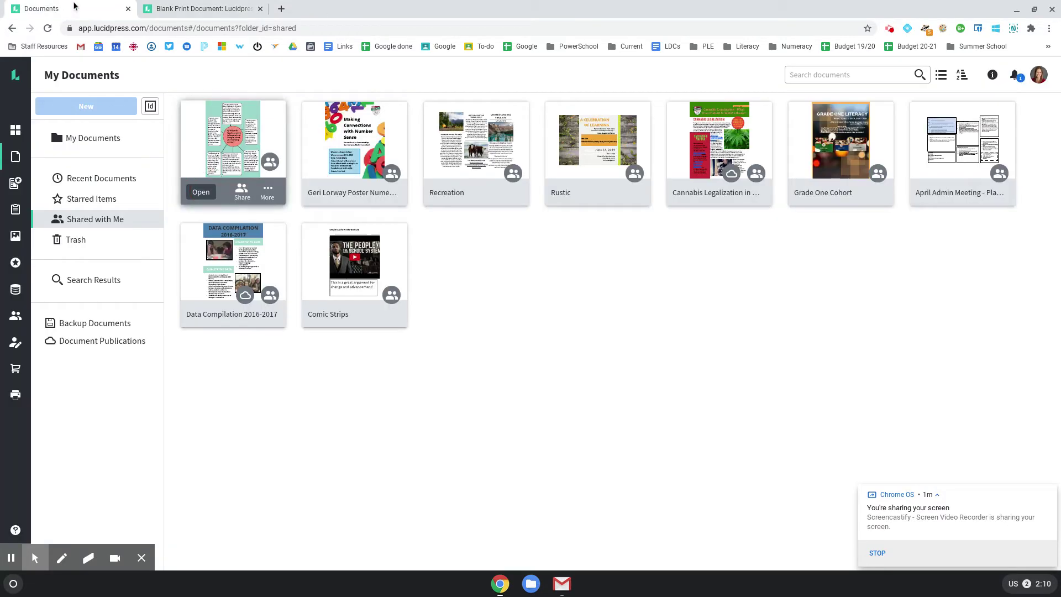
left_click(94, 140)
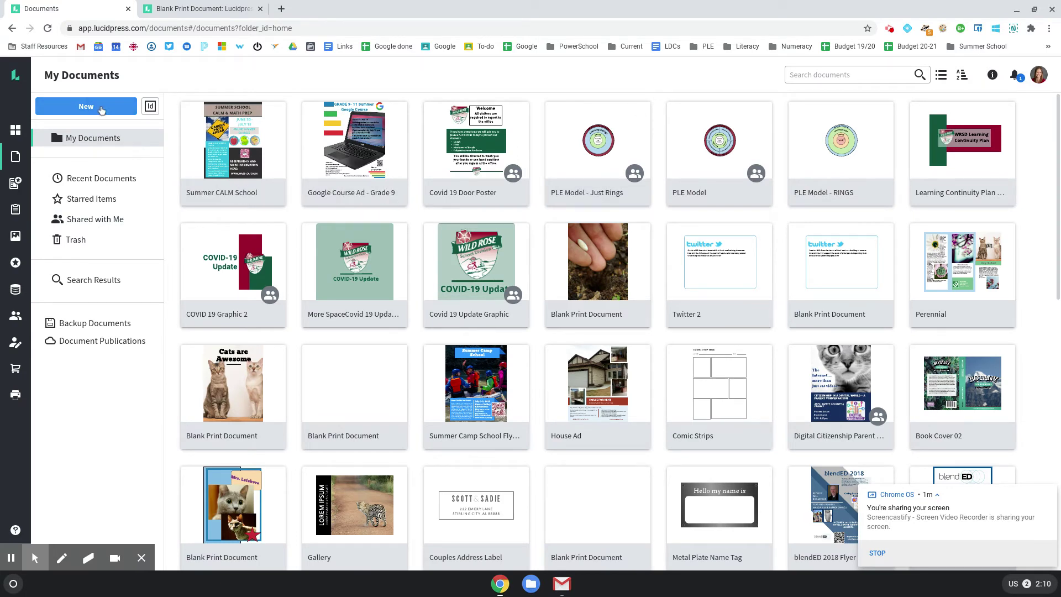
Create a new Blank Document (Letter 8.5x11) from the New menu.
left_click(101, 108)
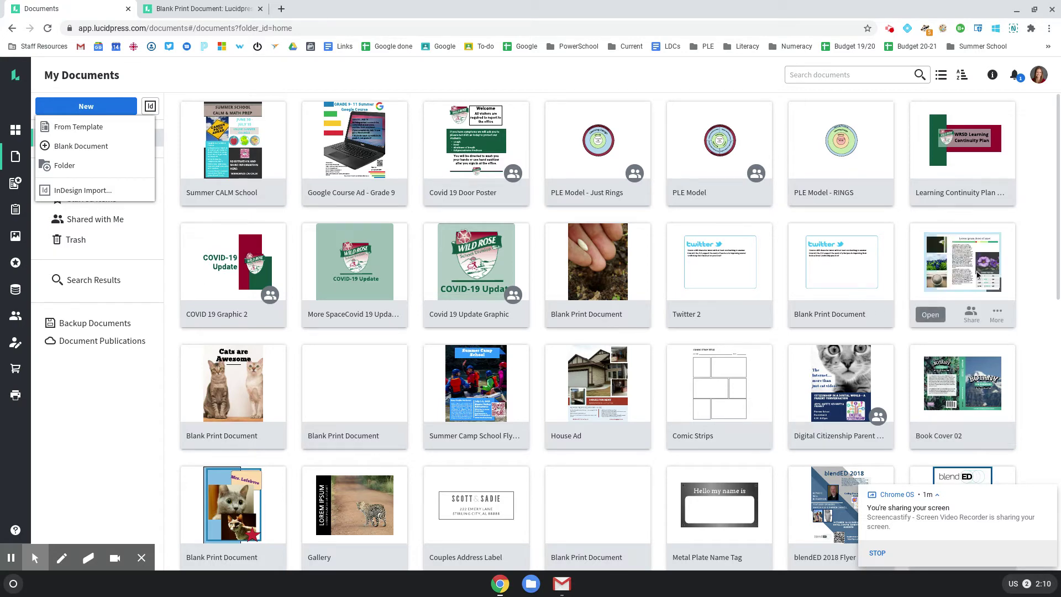
scroll(924, 349, "down", 4)
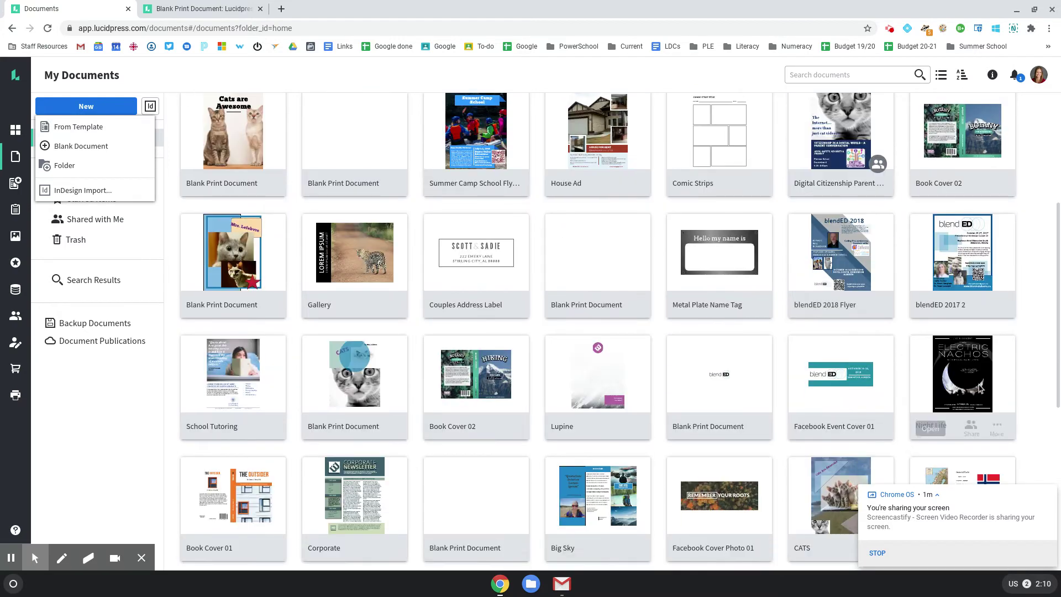
scroll(414, 224, "up", 5)
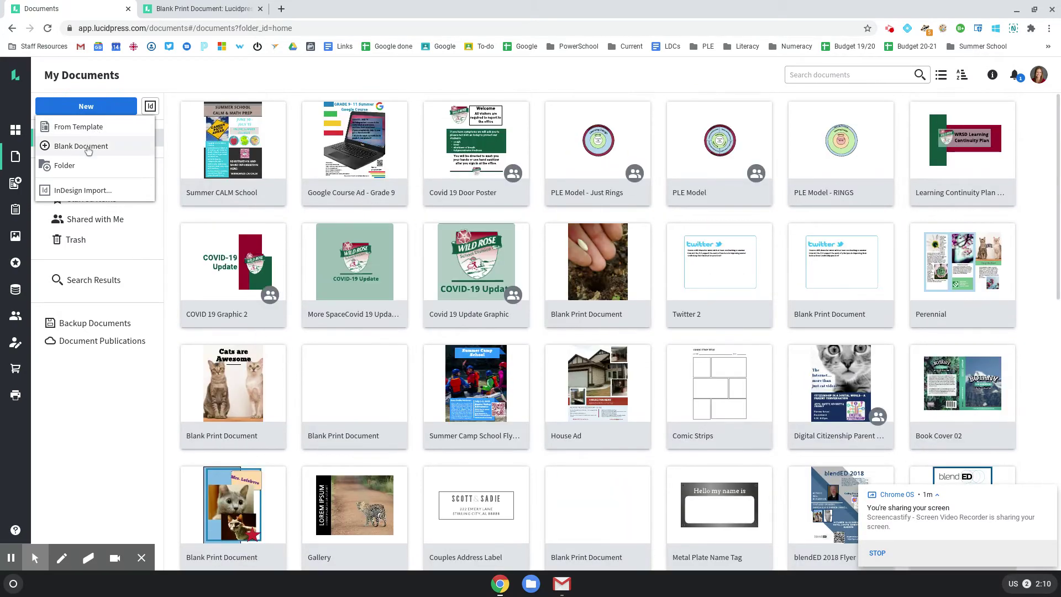
left_click(89, 147)
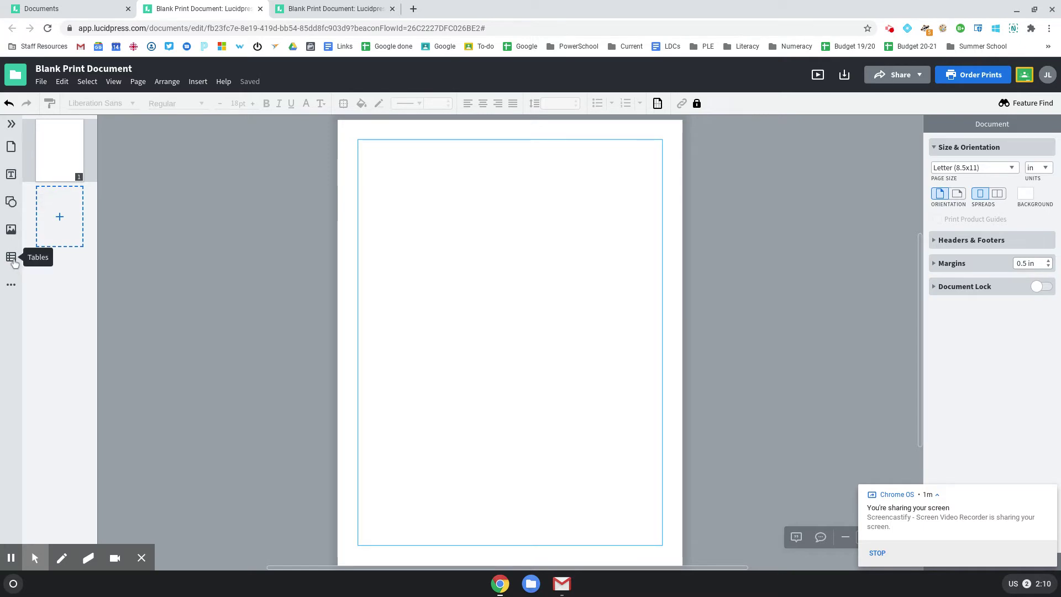
Place a bold 30 pt Open Sans 'Headings' text box near the page centre.
left_click(13, 287)
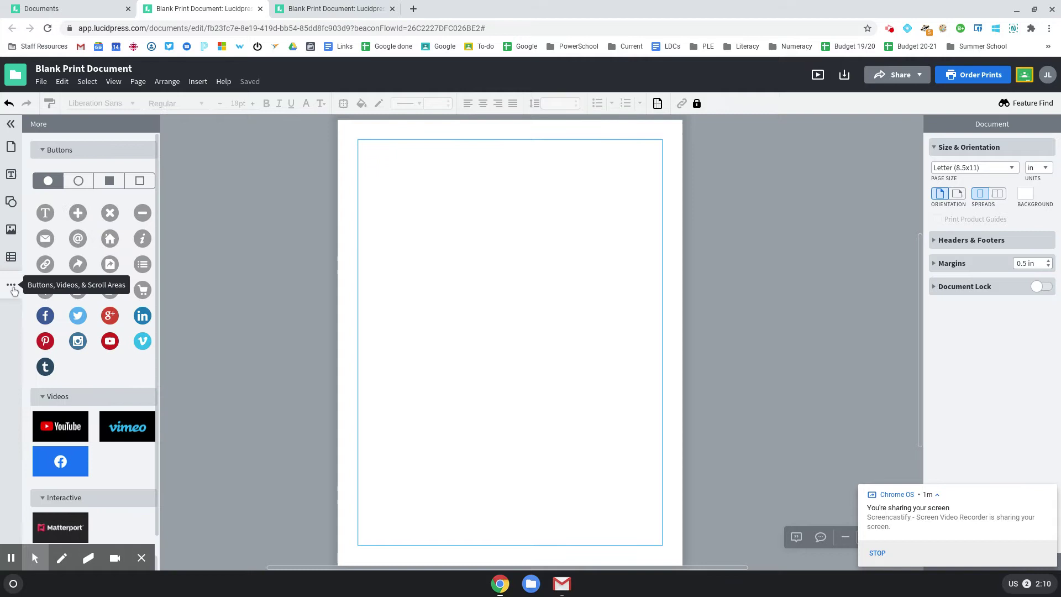
left_click(241, 300)
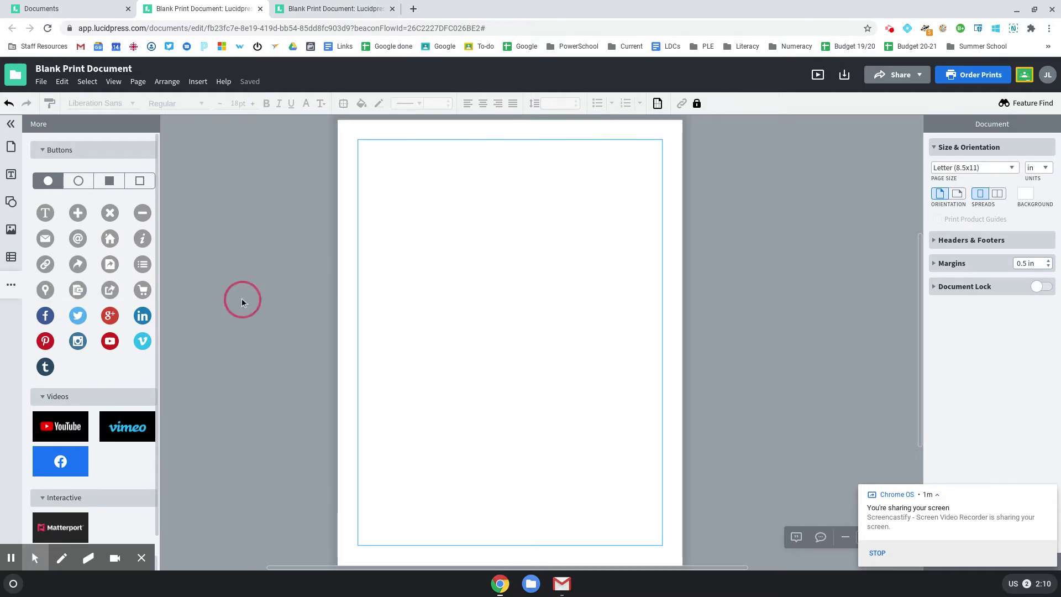
left_click(11, 175)
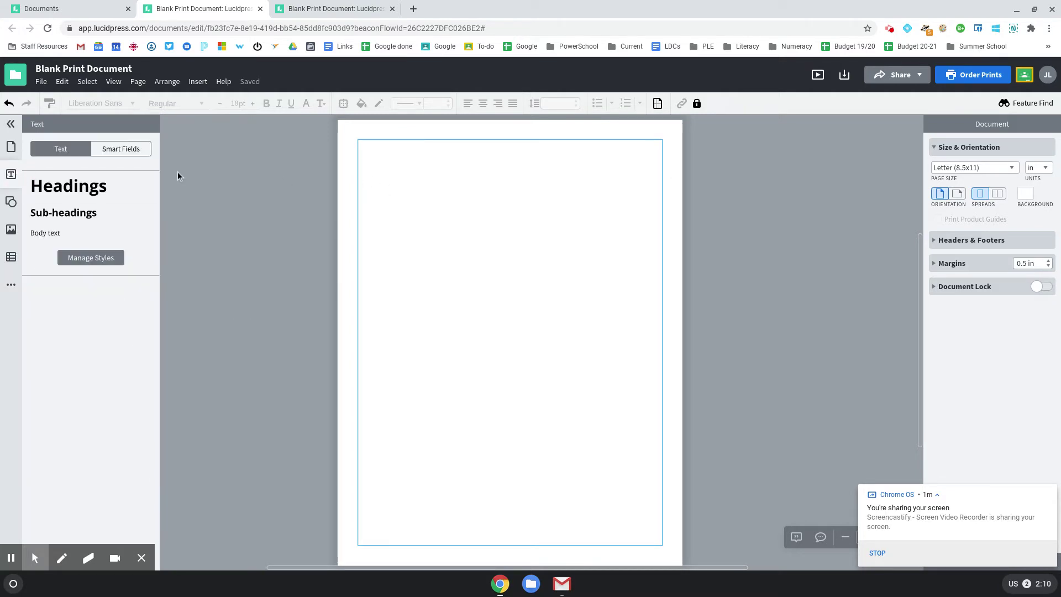
left_click_drag(88, 193, 510, 343)
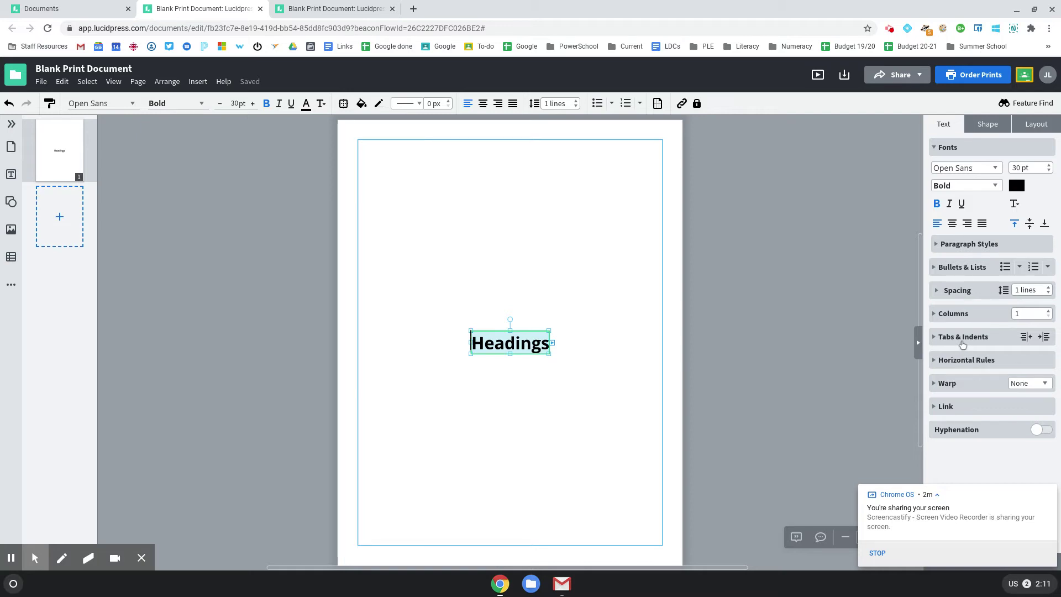
Change the Headings font to ChunkFive Regular and bring up the box fill colours.
left_click(994, 126)
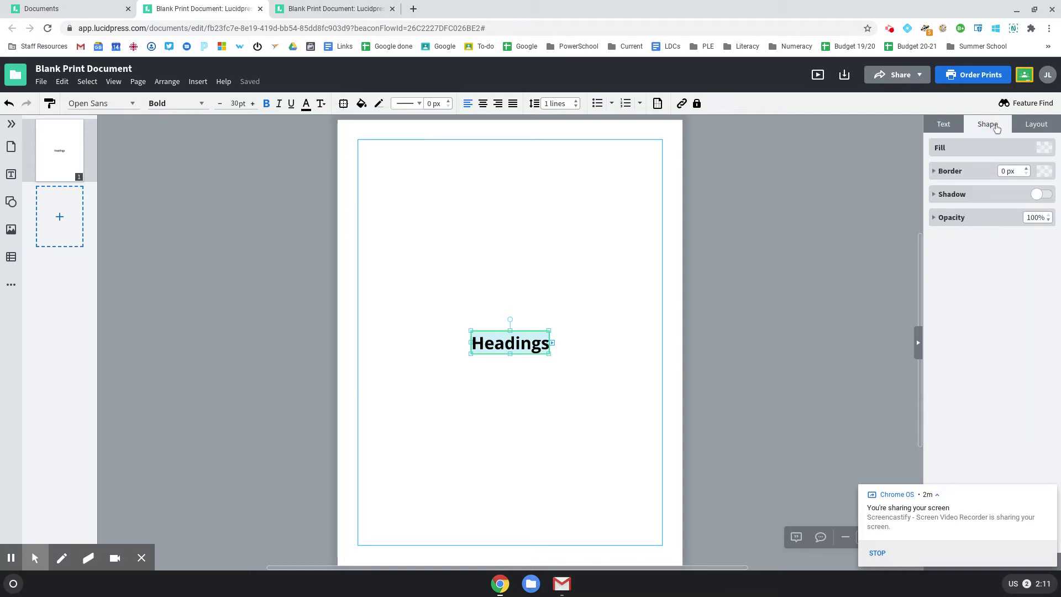
left_click(1037, 126)
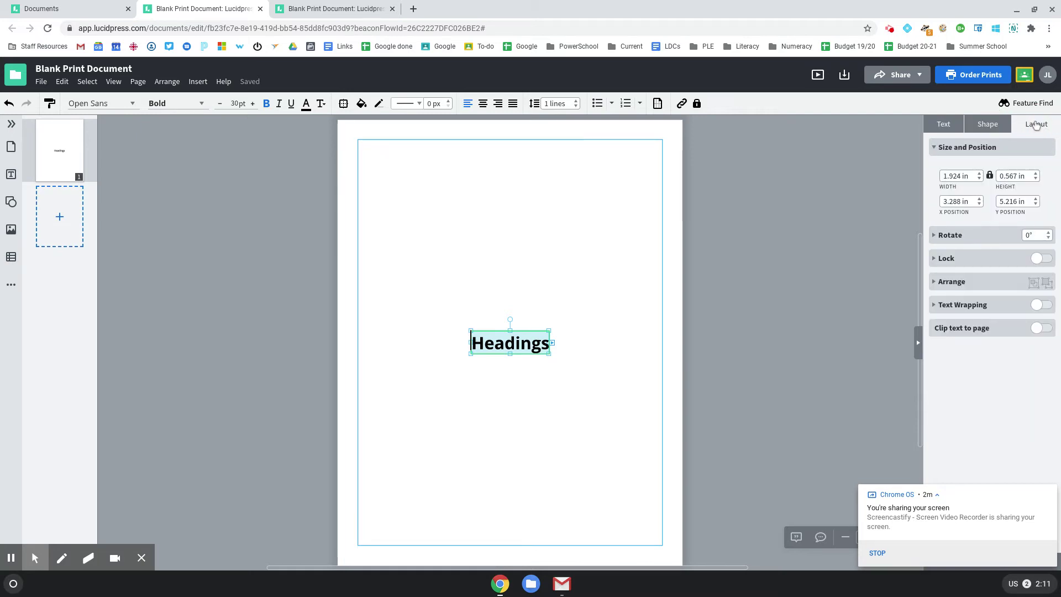
left_click(944, 124)
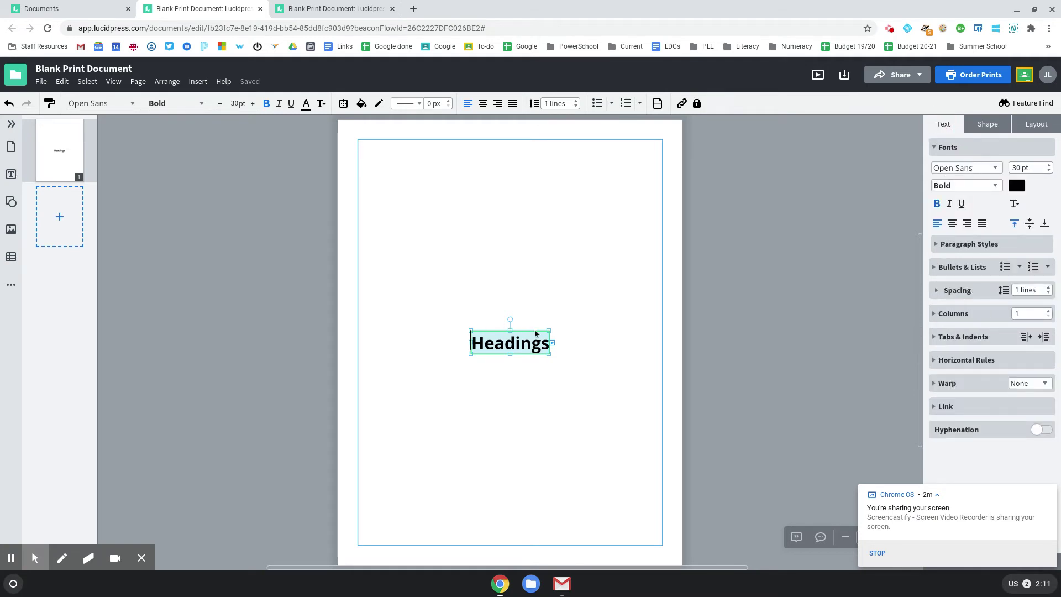
left_click(991, 169)
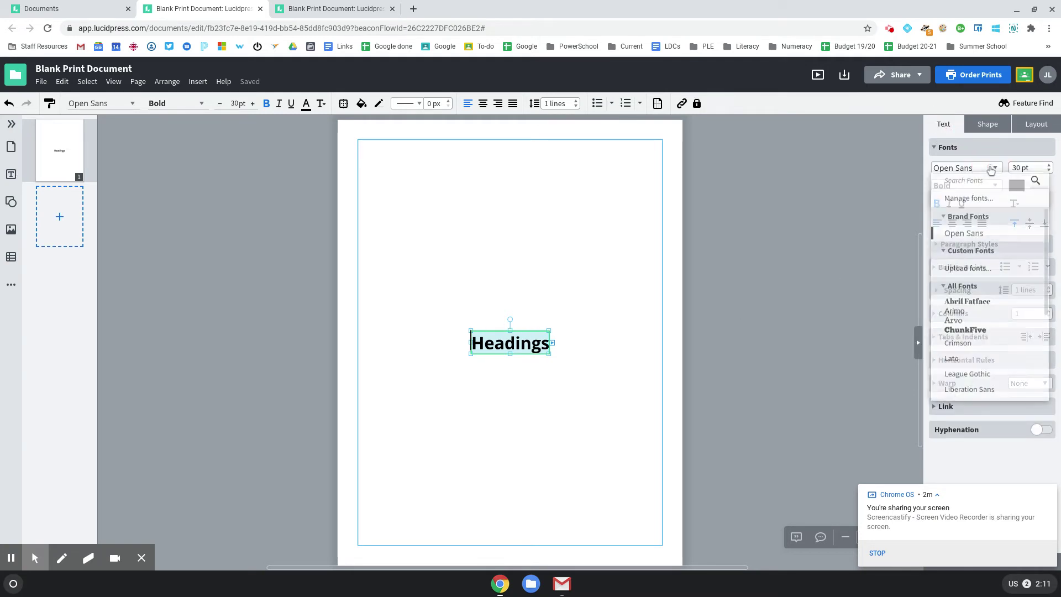
left_click(964, 330)
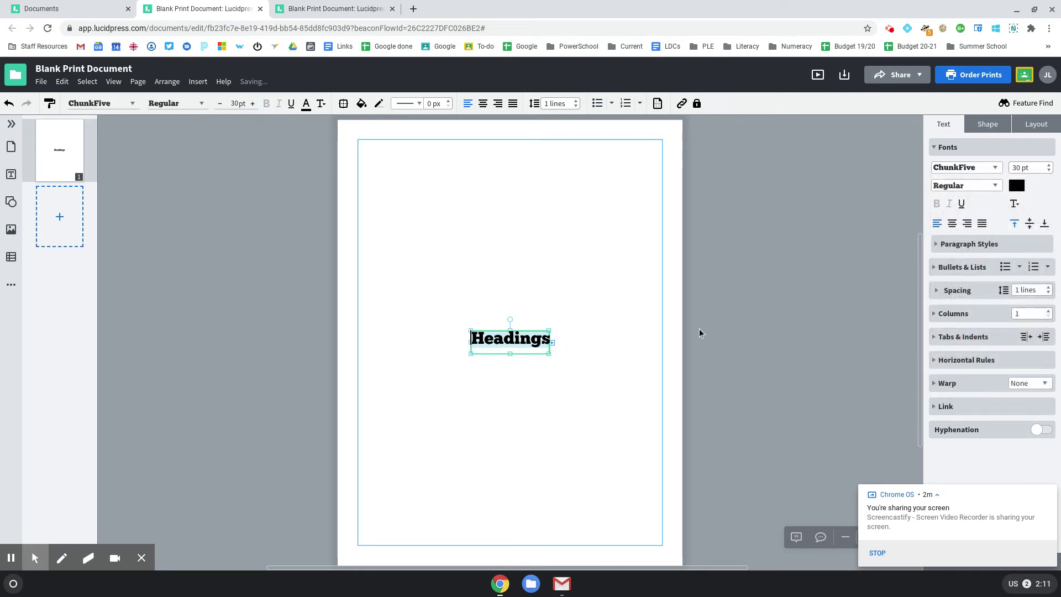
left_click(984, 125)
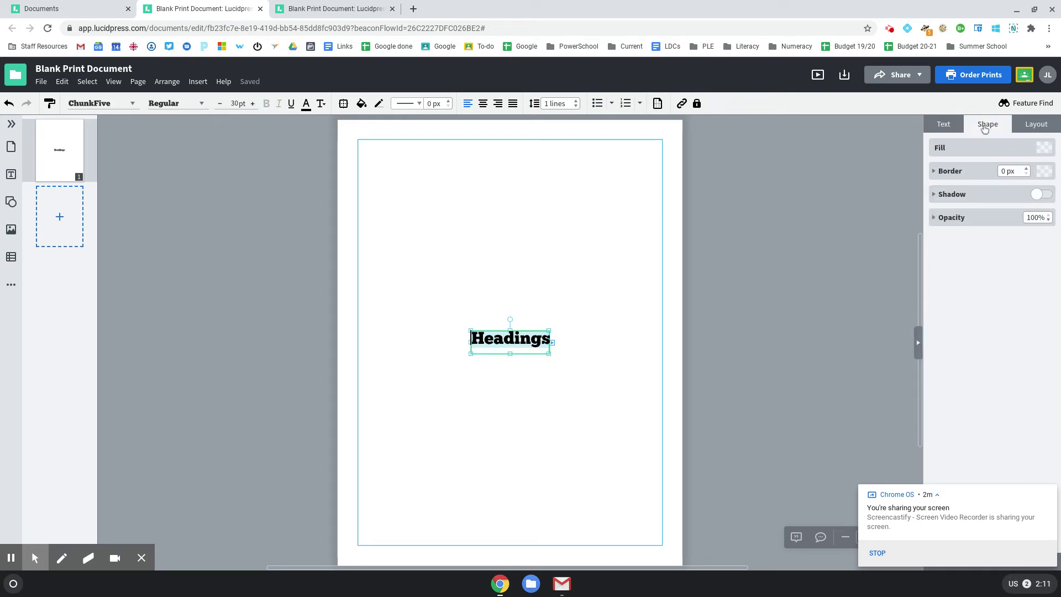
left_click(1044, 147)
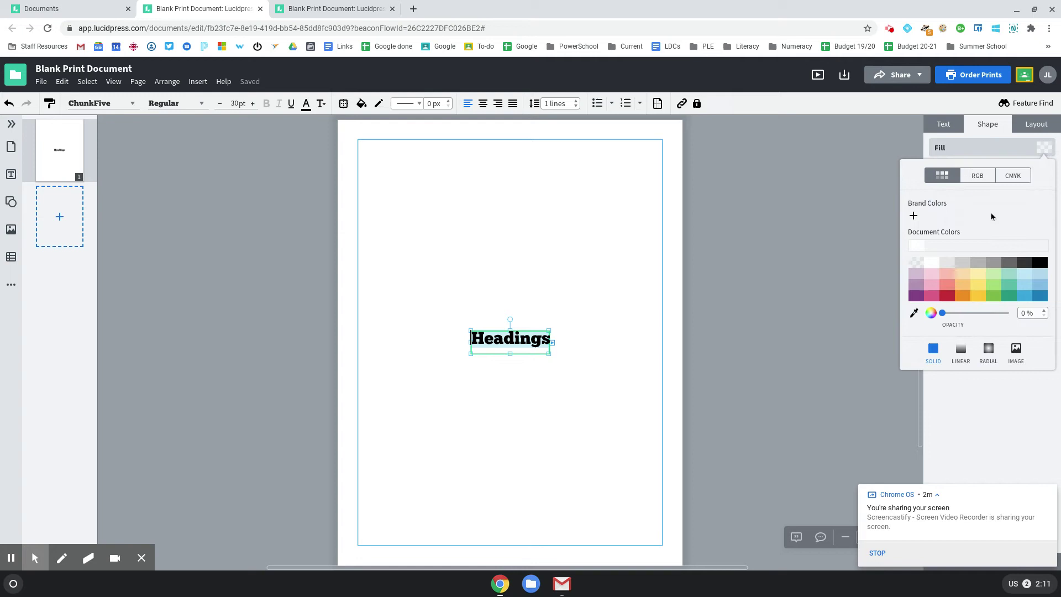
Fill the Headings box with grey and enlarge it.
left_click(977, 267)
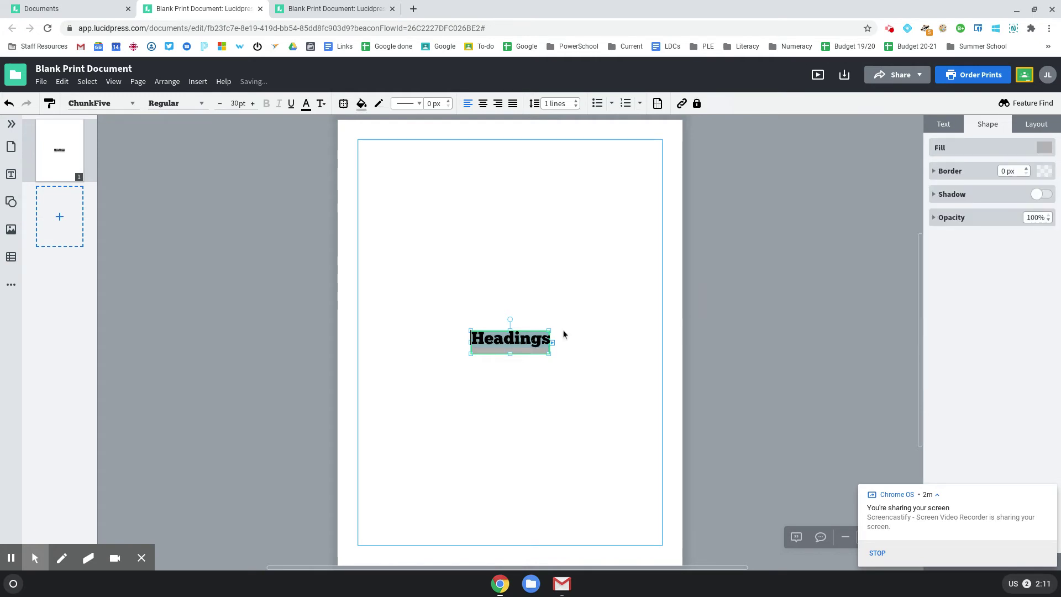
left_click_drag(550, 330, 609, 301)
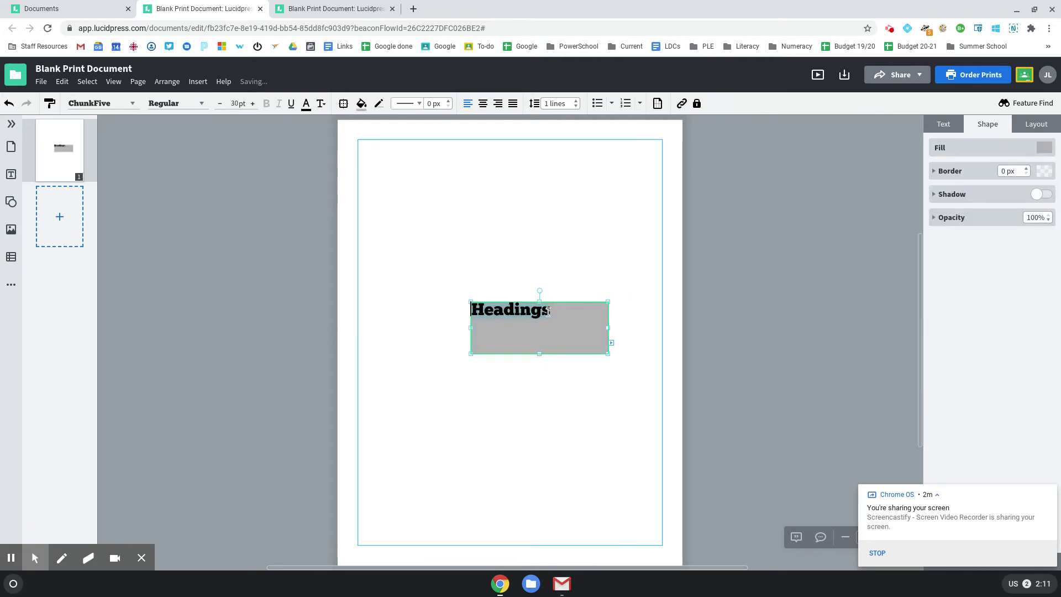
left_click(554, 315)
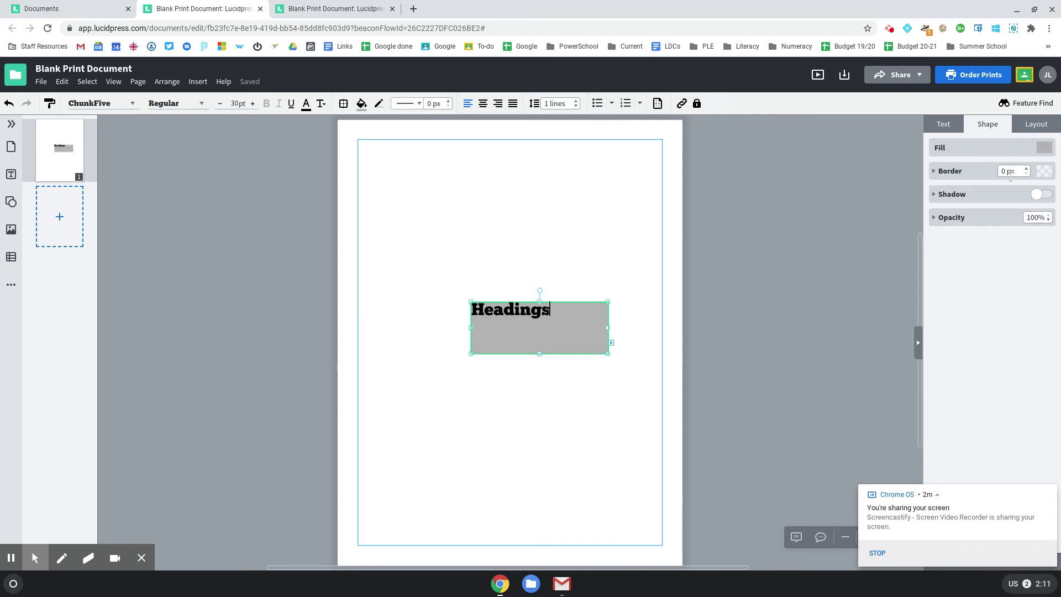
Give the box a 4 px purple border, leaving the drop shadow off.
left_click(1028, 169)
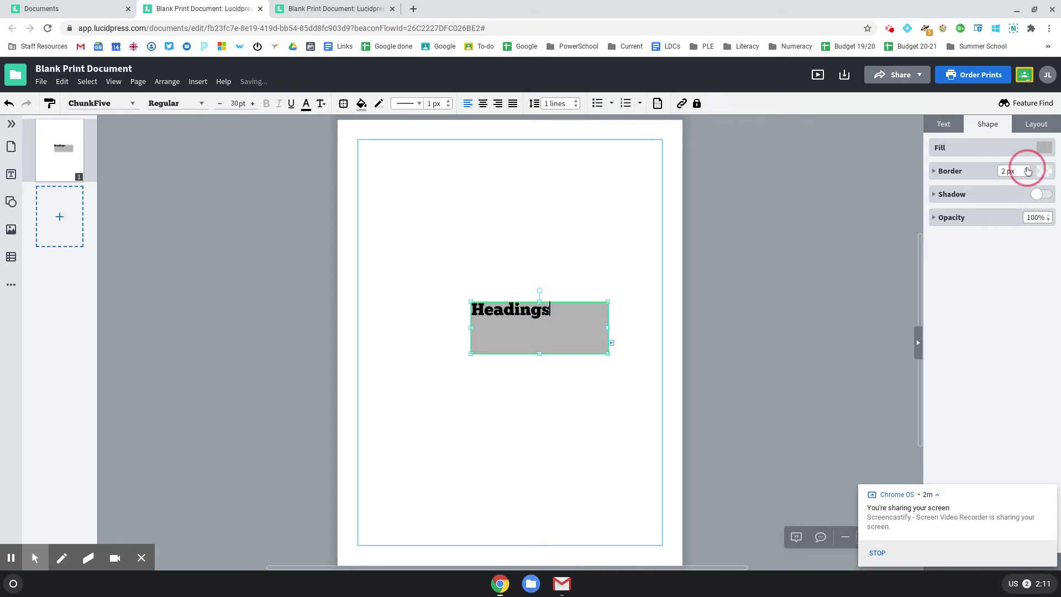
left_click(1044, 170)
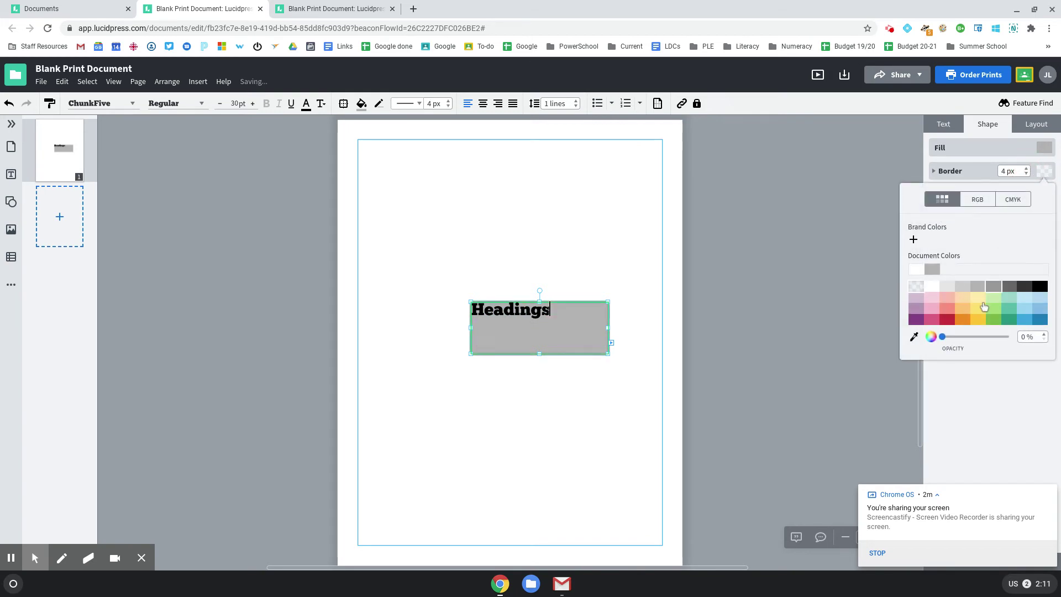
left_click(916, 319)
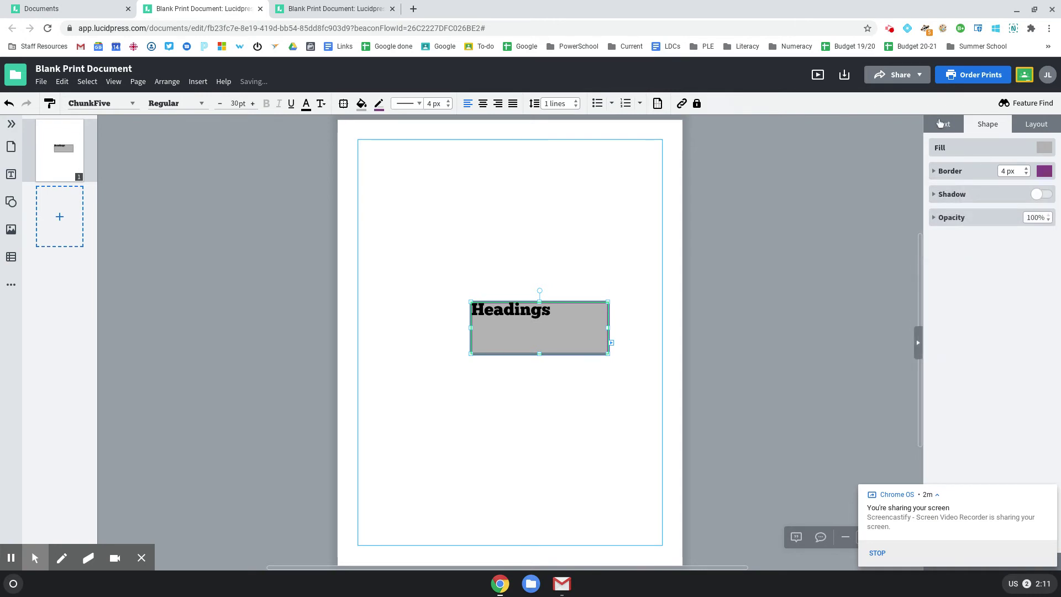
left_click(1034, 198)
left_click(1041, 195)
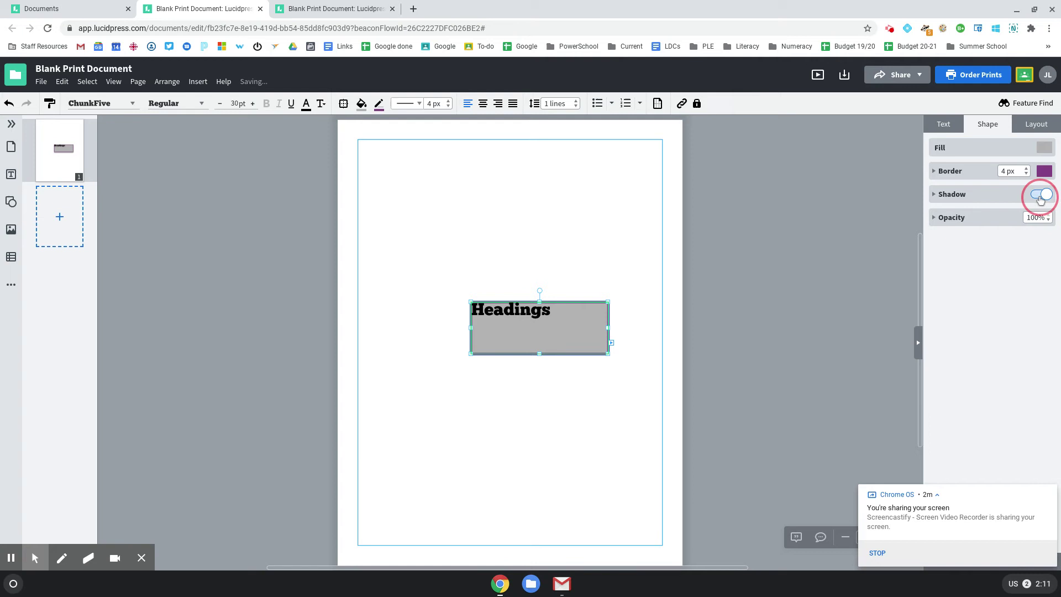
Centre the text both ways, replace 'Headings' with 'JEN!', and move the box up-left.
left_click(947, 125)
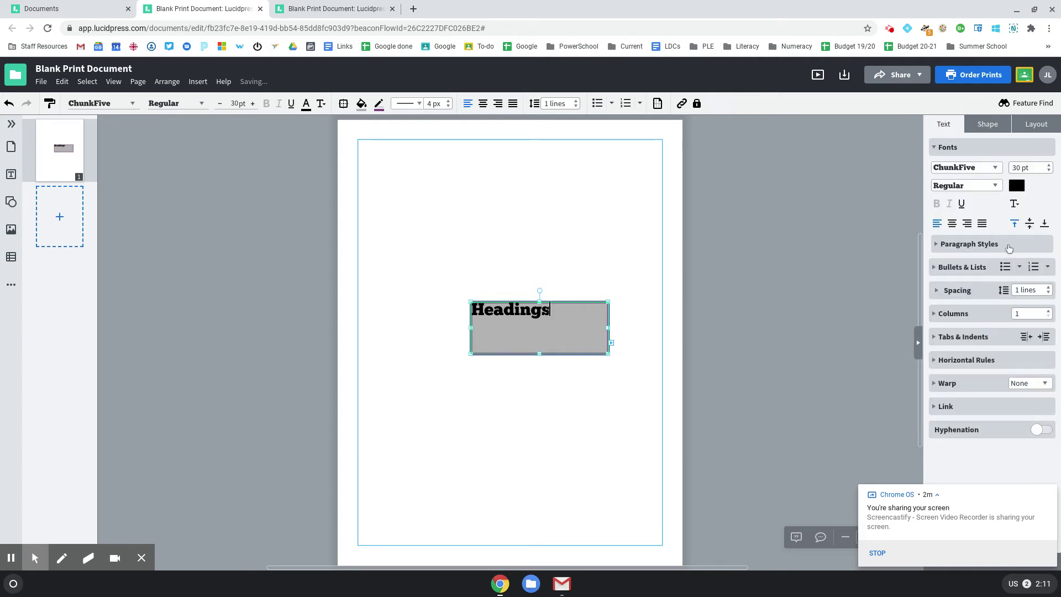
left_click(952, 224)
left_click(1030, 225)
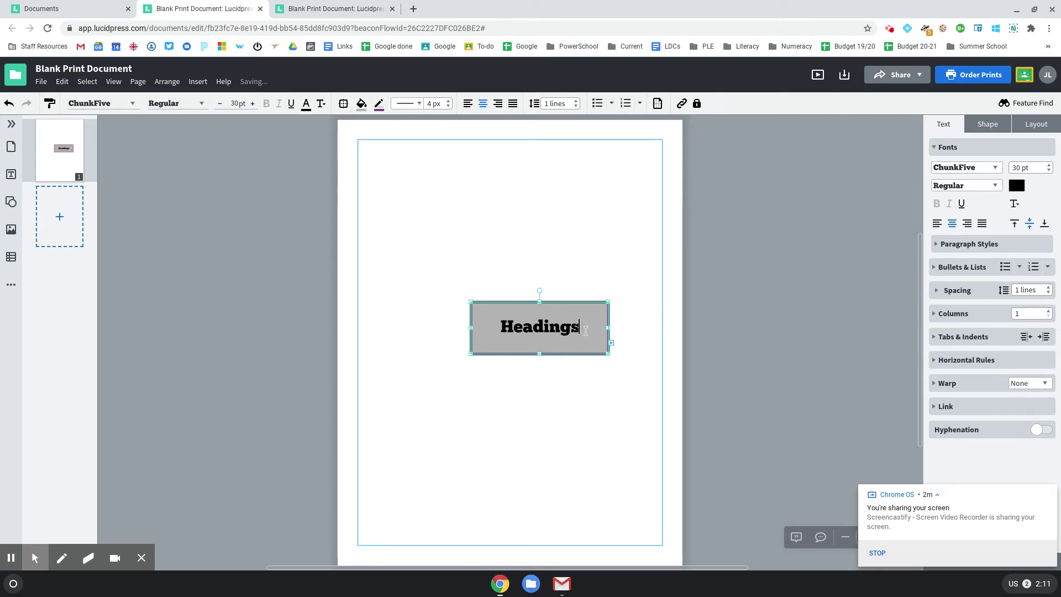
double_click(505, 324)
type("JEN!")
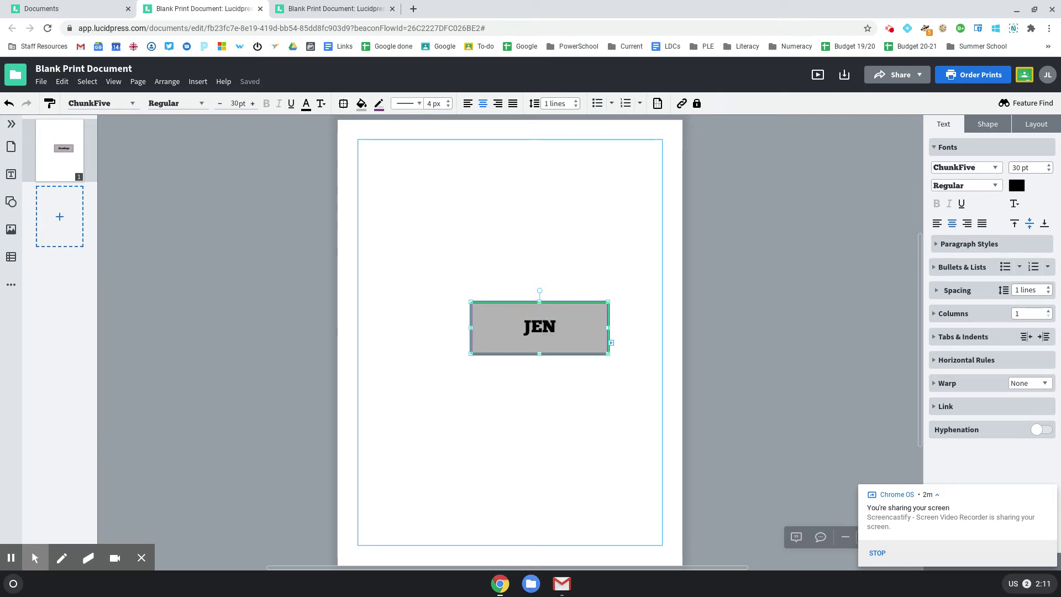
left_click(745, 343)
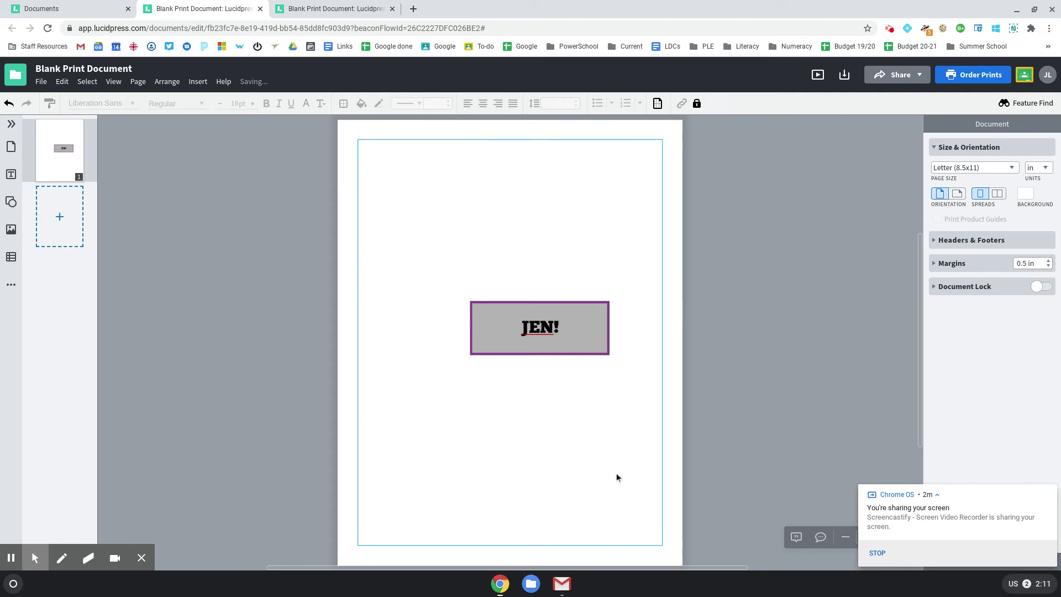
left_click_drag(578, 338, 491, 217)
Shift the JEN! box further toward the page's top-left margin.
left_click(540, 274)
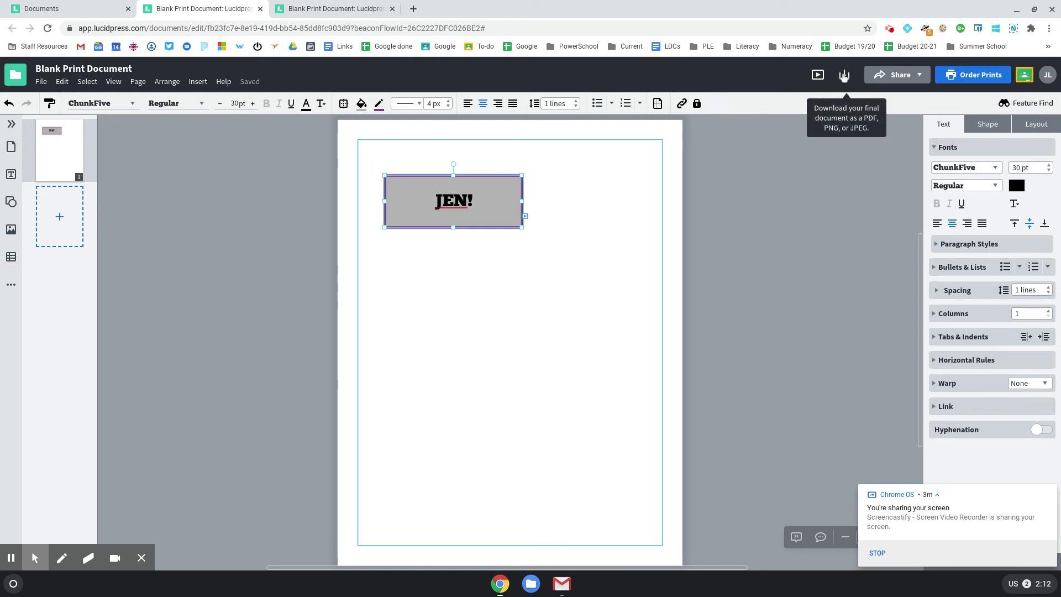
Download the page as a PNG with a transparent background.
left_click(844, 76)
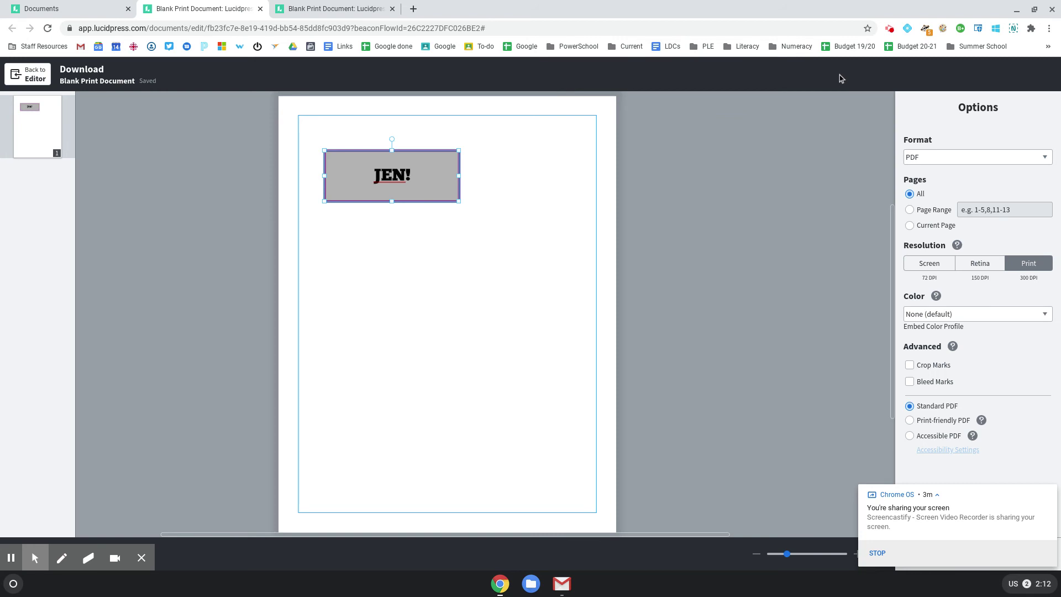
left_click(956, 160)
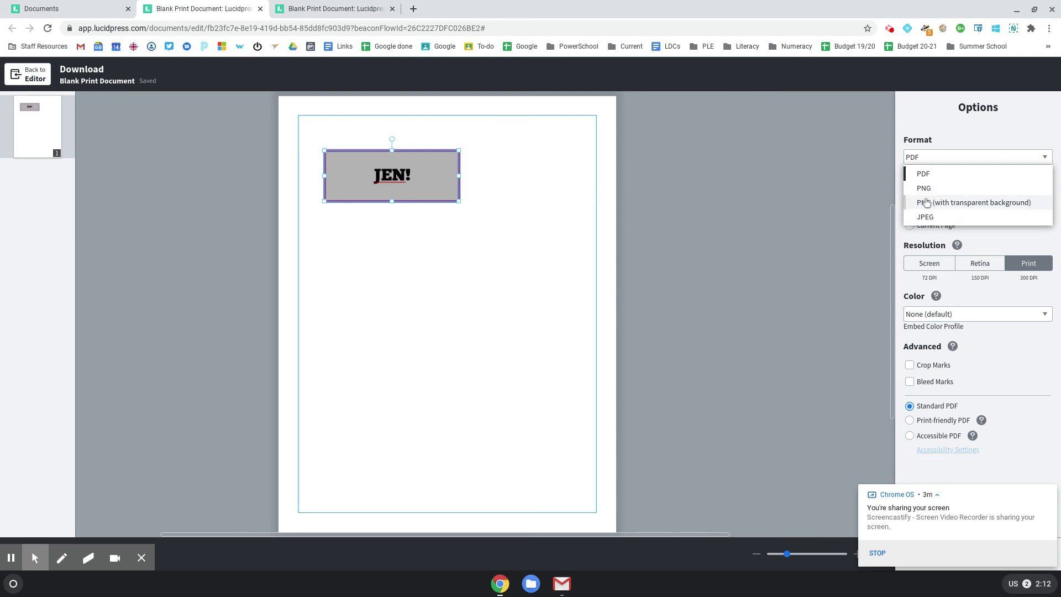
left_click(926, 202)
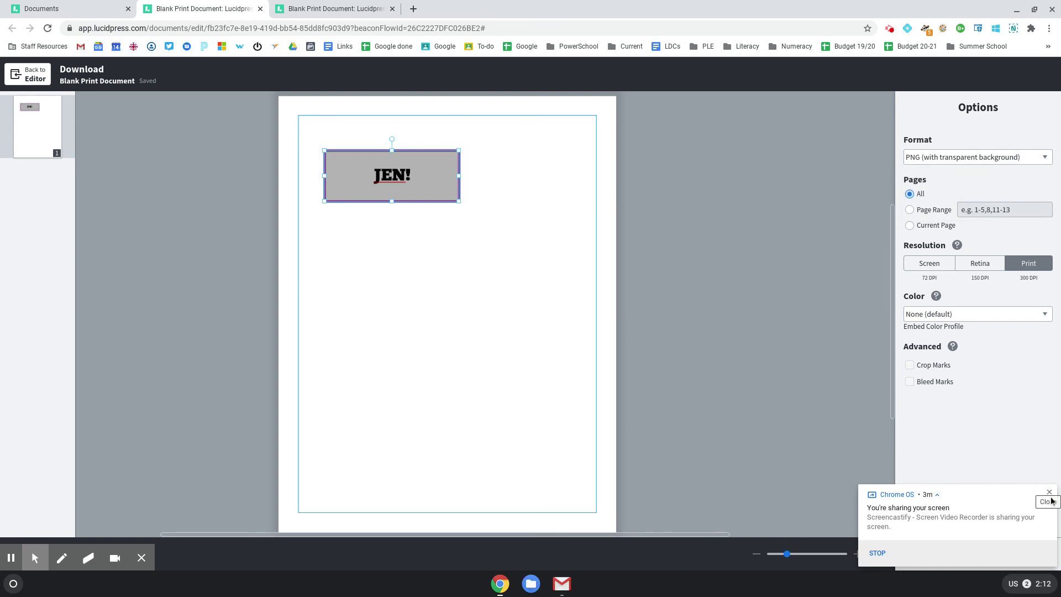
left_click(1050, 493)
left_click(1008, 559)
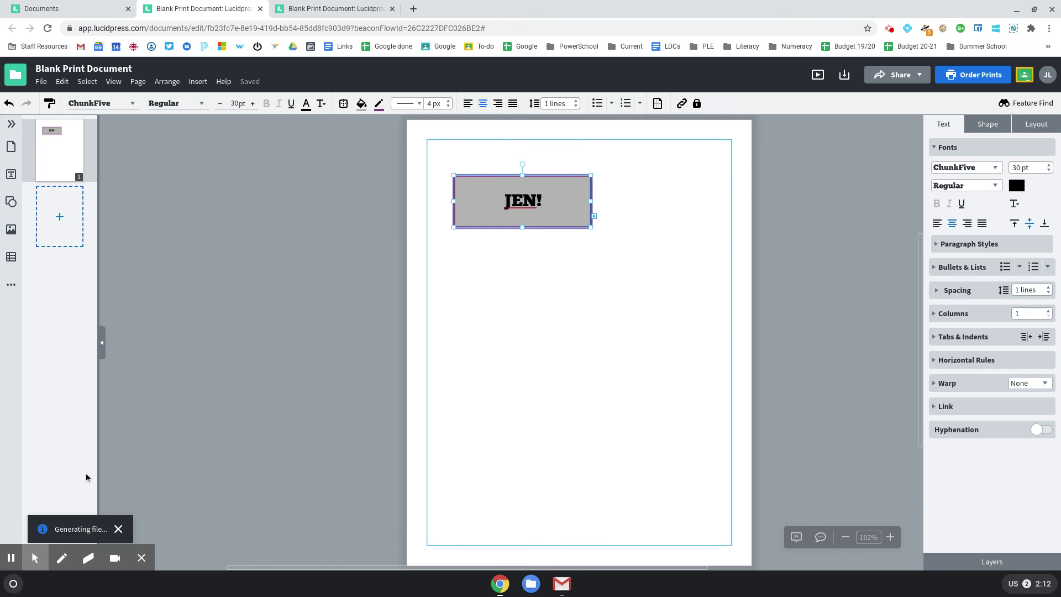
left_click(933, 406)
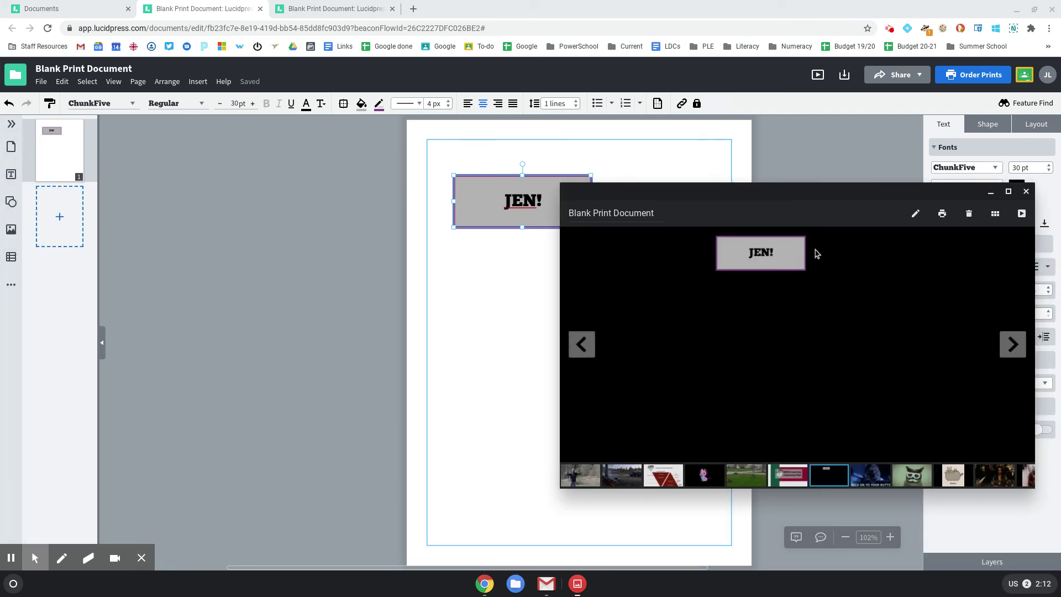
left_click(916, 215)
left_click(1026, 192)
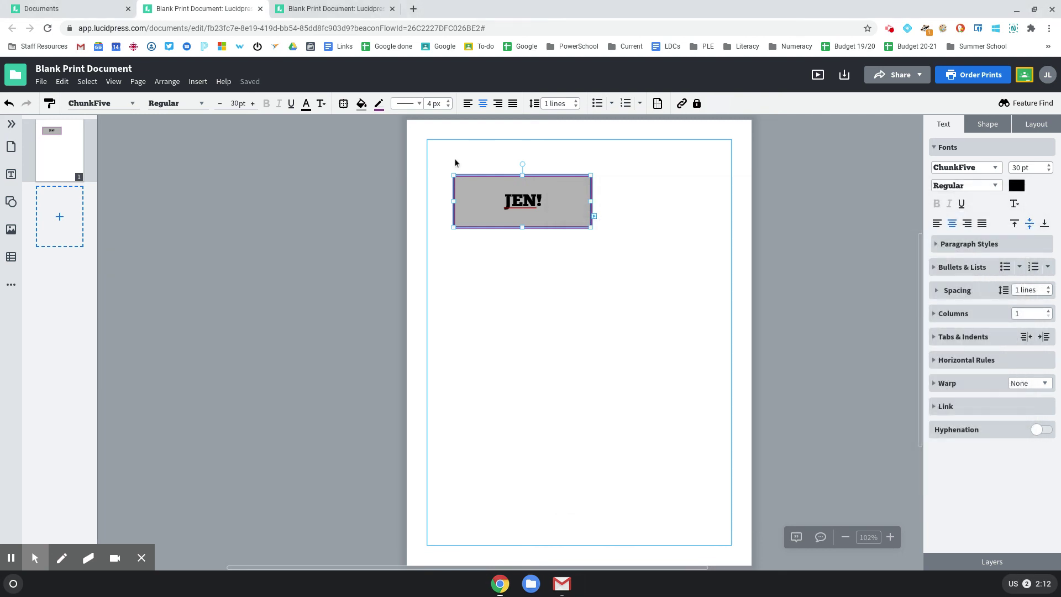
left_click(891, 29)
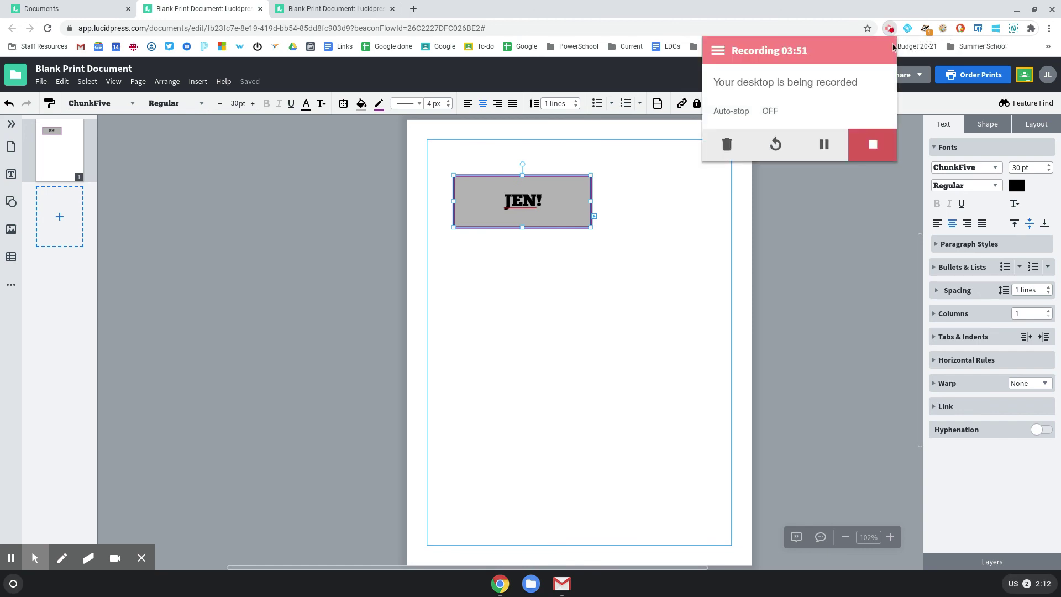